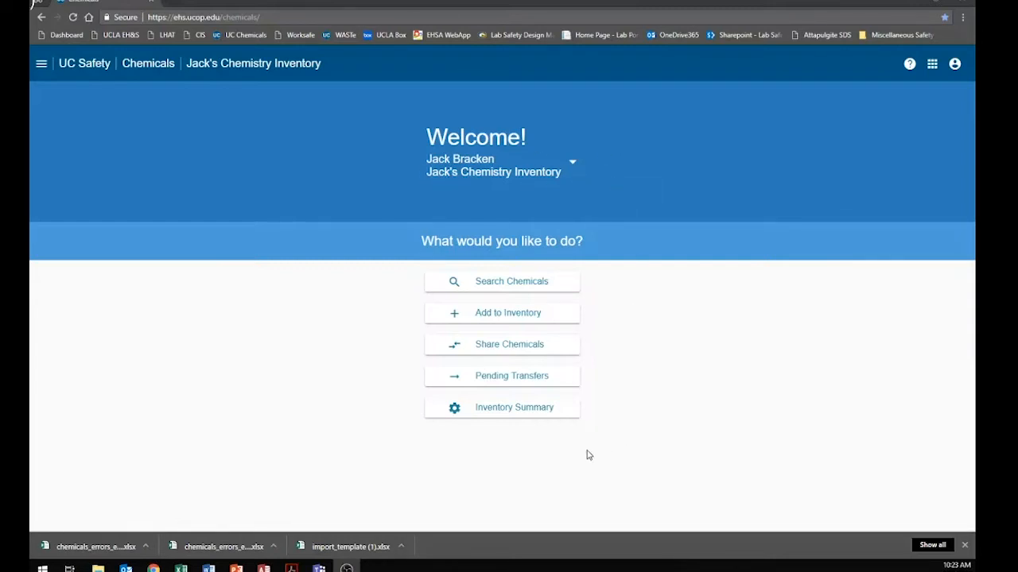
Open the inventory's import page and download the import template to the Desktop as import_template (2).
{"action": "left_click", "coordinate": [493, 415]}
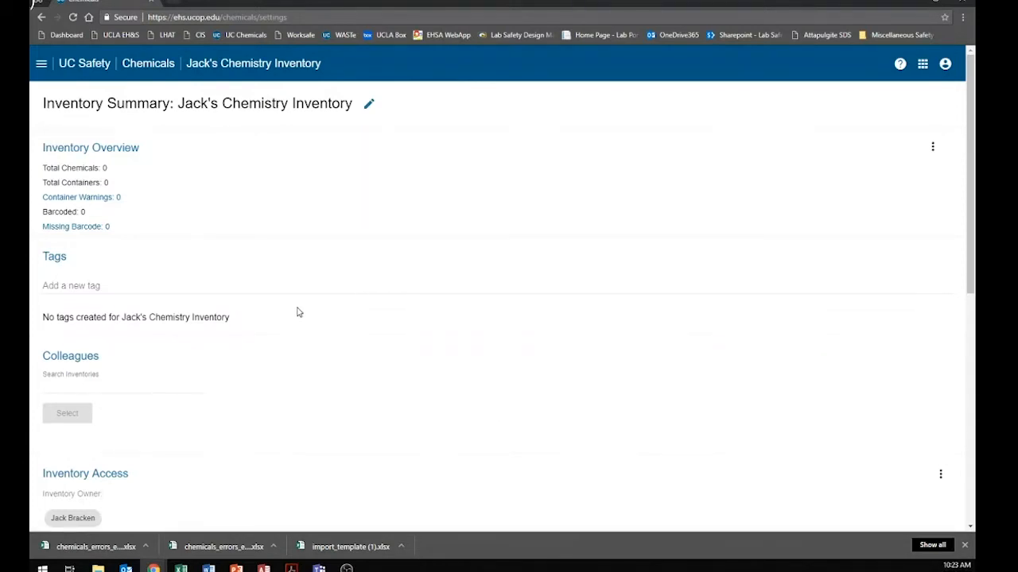
{"action": "scroll", "coordinate": [297, 312], "scroll_direction": "down", "scroll_amount": 3}
{"action": "scroll", "coordinate": [297, 312], "scroll_direction": "down", "scroll_amount": 2}
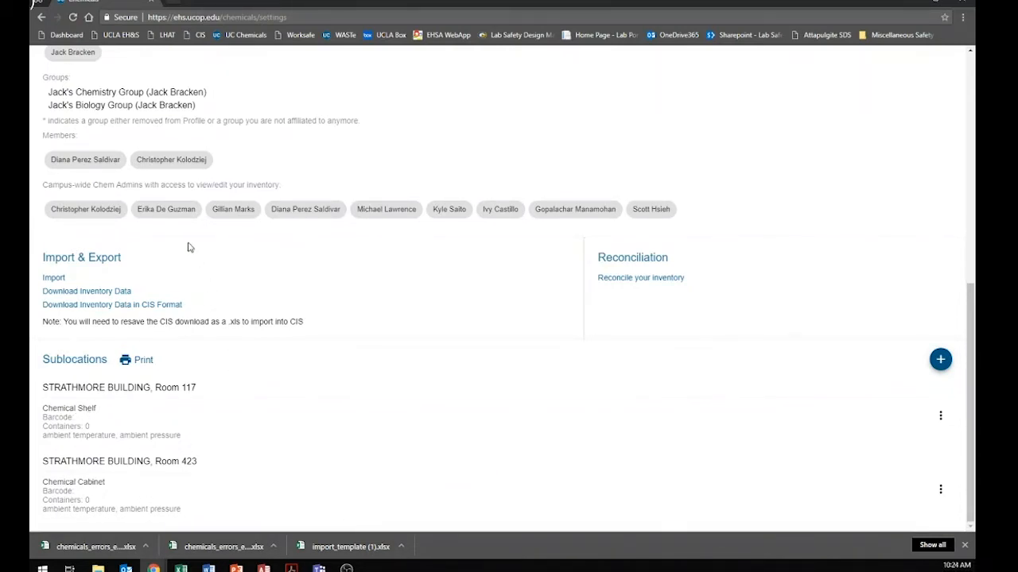
{"action": "left_click", "coordinate": [50, 280]}
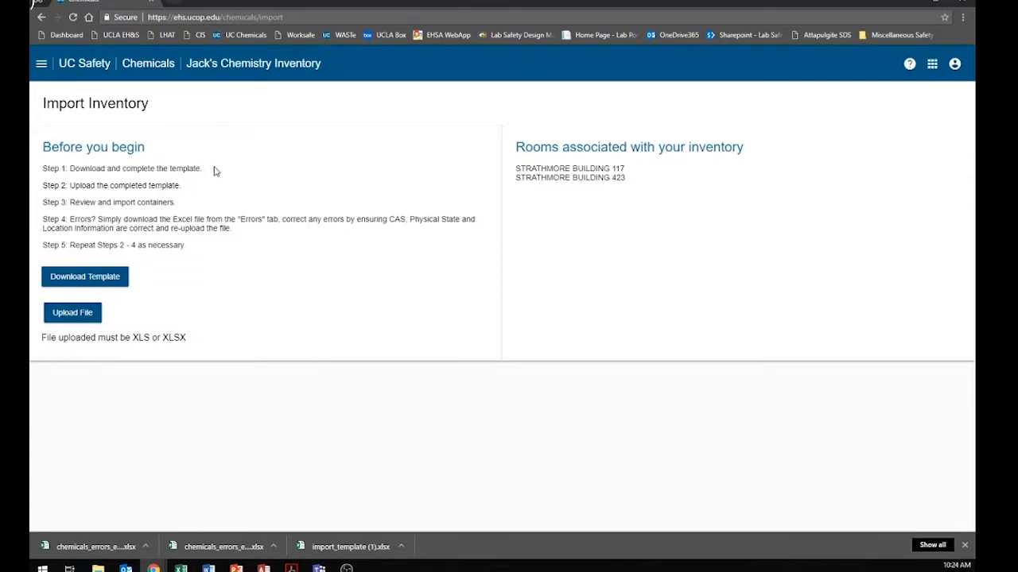
{"action": "left_click", "coordinate": [87, 277]}
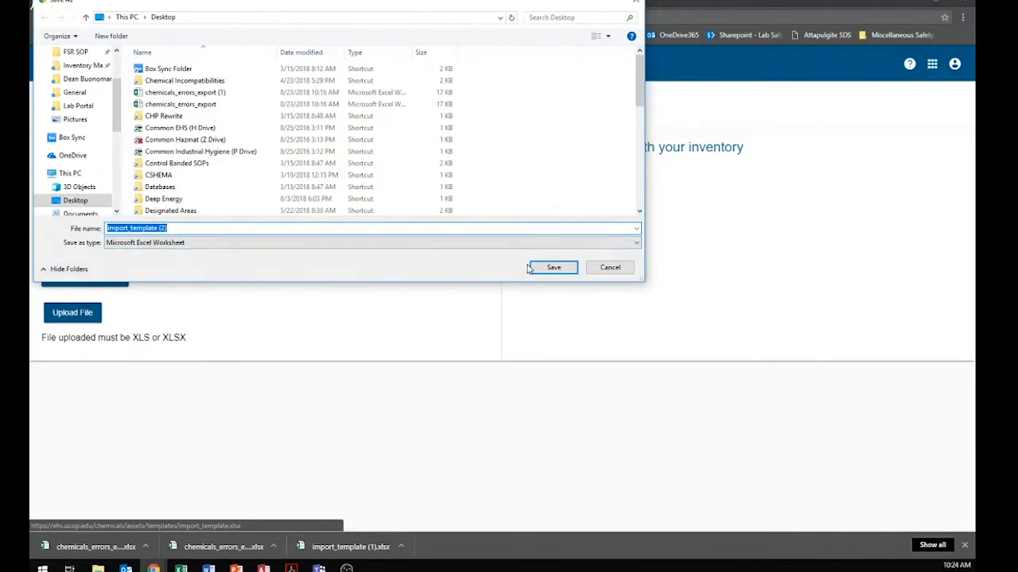
{"action": "left_click", "coordinate": [552, 267]}
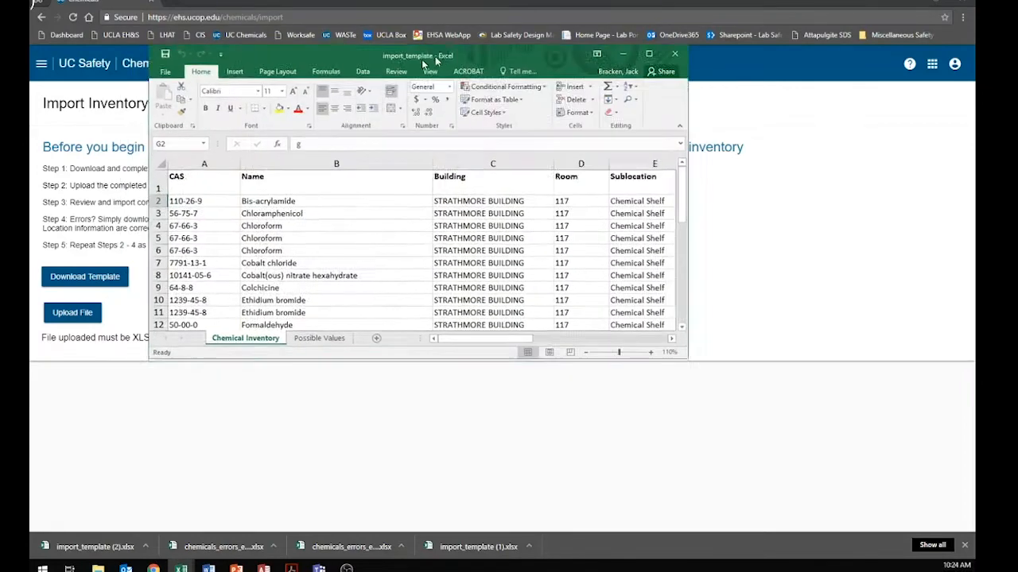
In the filled-in import_template workbook, choose Liquid as the physical state for Phenol in row 24.
{"action": "left_click_drag", "start_coordinate": [422, 59], "coordinate": [444, 45]}
{"action": "double_click", "coordinate": [443, 45]}
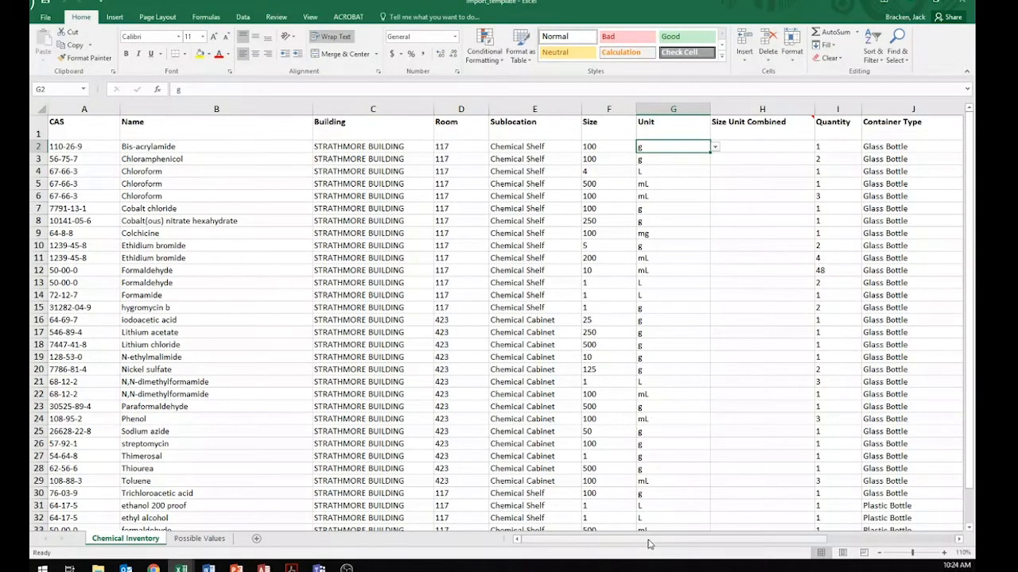
{"action": "left_click_drag", "start_coordinate": [648, 544], "coordinate": [787, 545]}
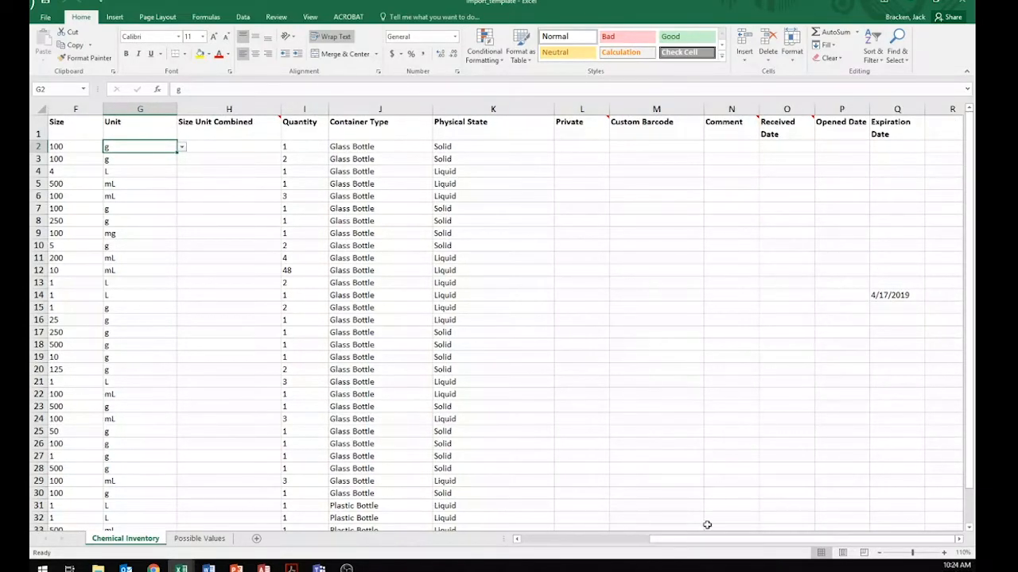
{"action": "left_click", "coordinate": [523, 419]}
{"action": "left_click", "coordinate": [559, 421]}
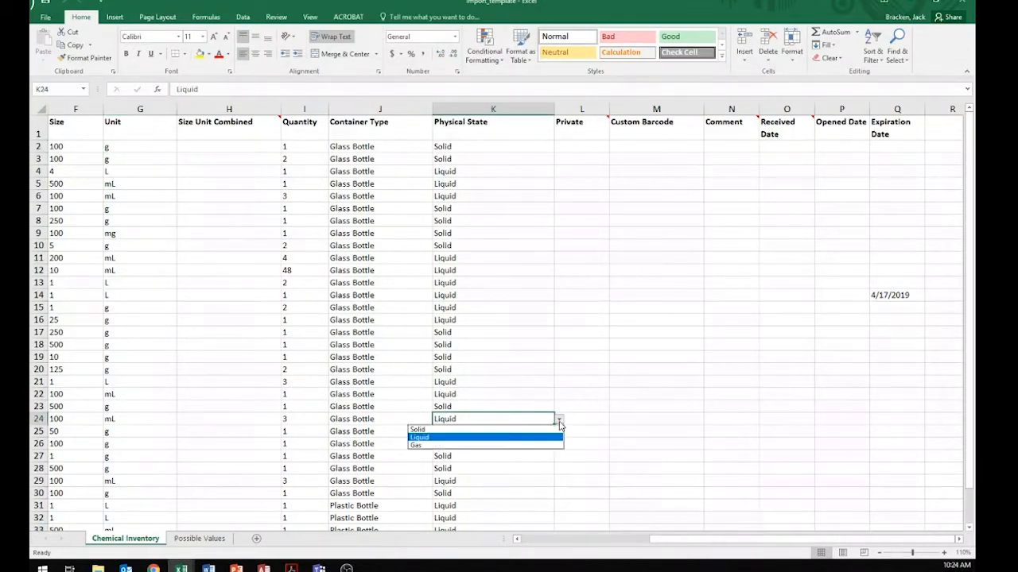
{"action": "left_click", "coordinate": [482, 438]}
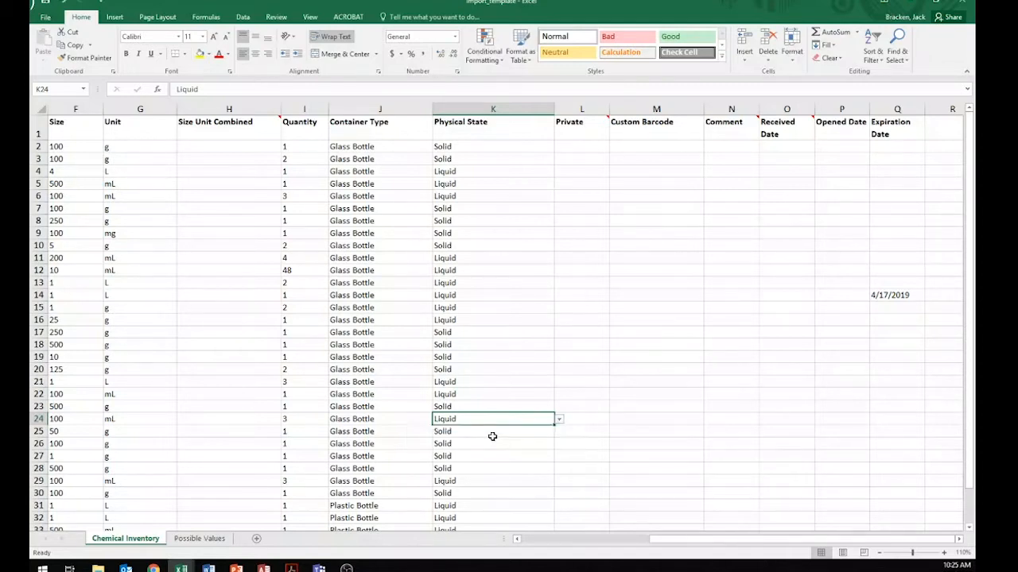
Choose g as the unit for Lithium acetate in row 17 and return to the Import Inventory page.
{"action": "left_click_drag", "start_coordinate": [696, 541], "coordinate": [561, 542]}
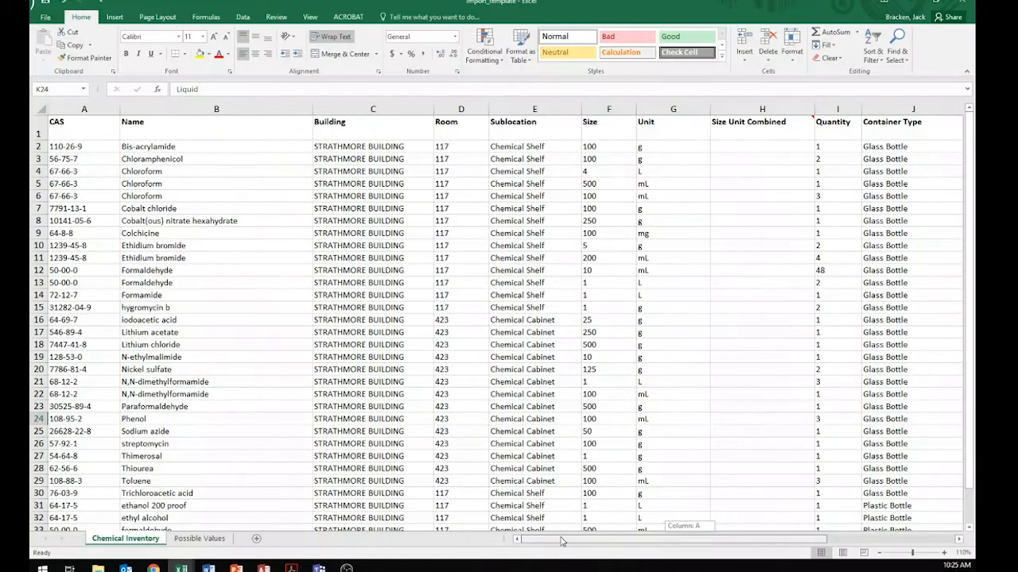
{"action": "left_click", "coordinate": [654, 333]}
{"action": "left_click", "coordinate": [715, 334]}
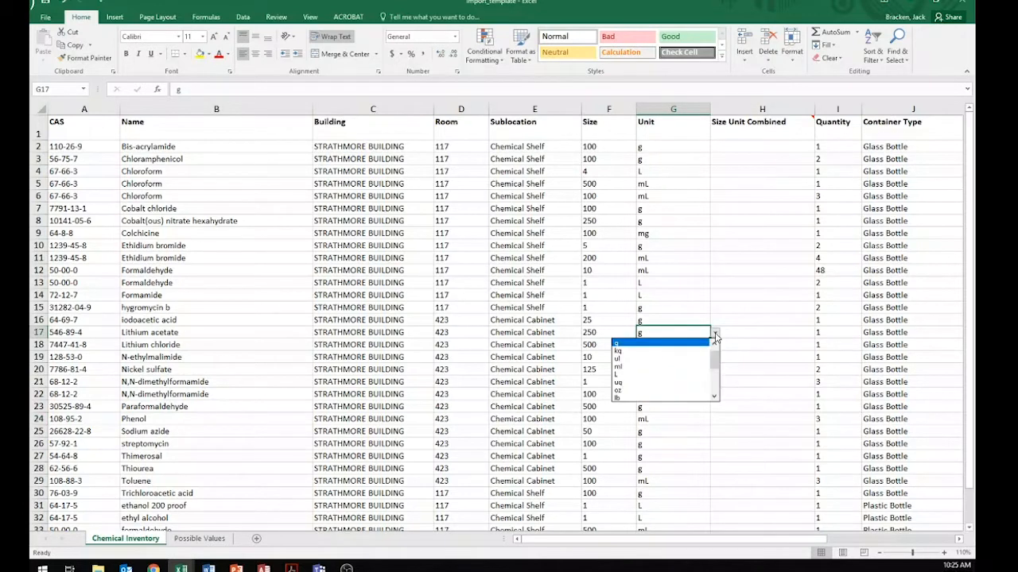
{"action": "left_click", "coordinate": [660, 344]}
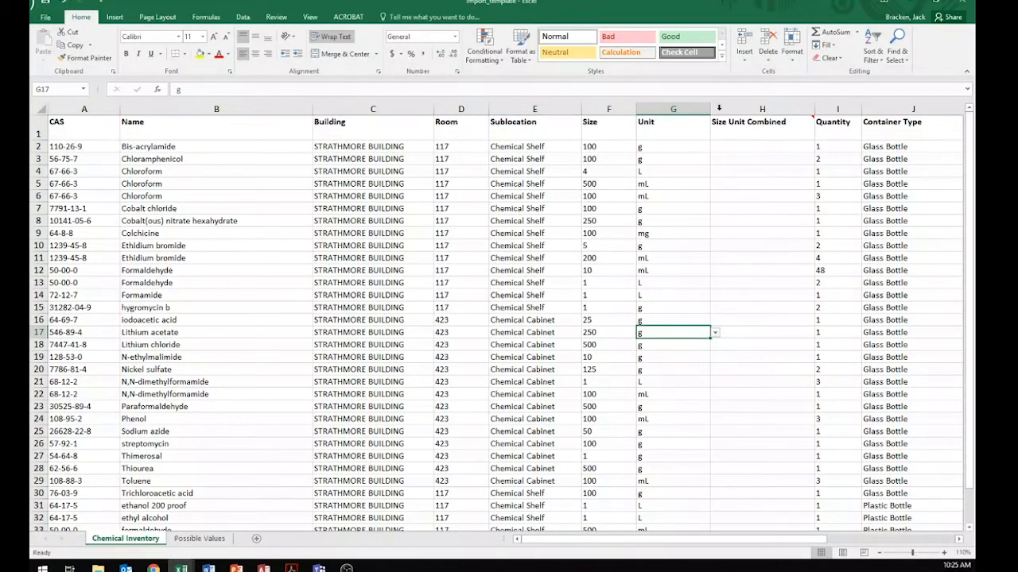
{"action": "left_click", "coordinate": [932, 3]}
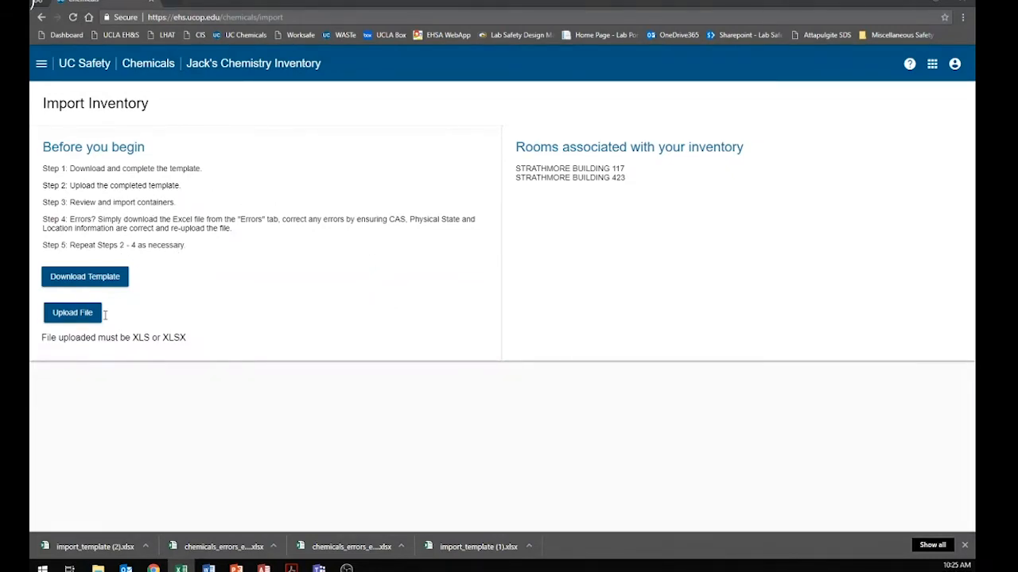
Upload import_template from the Desktop and save all the exact chemical matches to the inventory.
{"action": "left_click", "coordinate": [72, 318]}
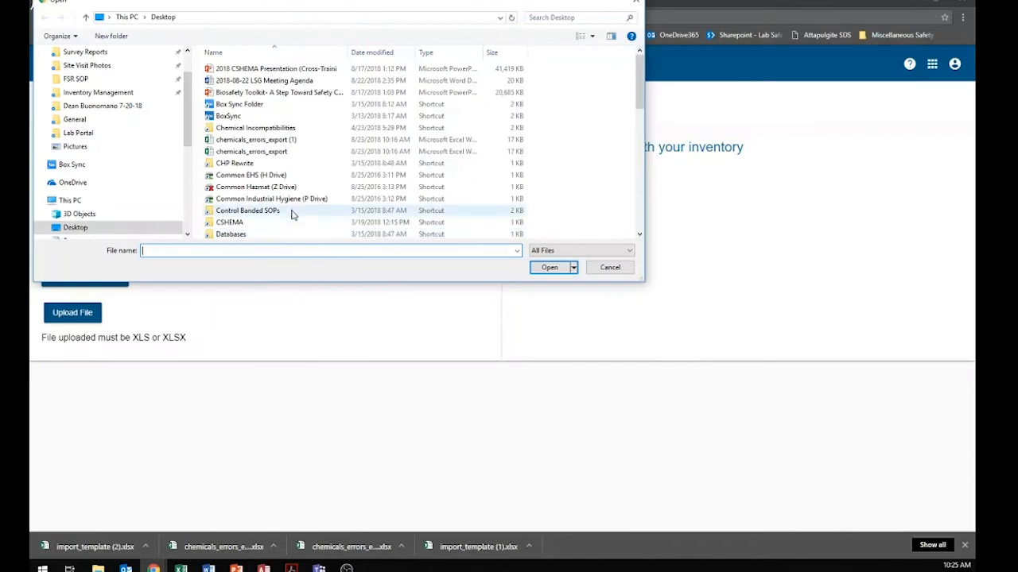
{"action": "scroll", "coordinate": [291, 213], "scroll_direction": "down", "scroll_amount": 3}
{"action": "left_click", "coordinate": [254, 232]}
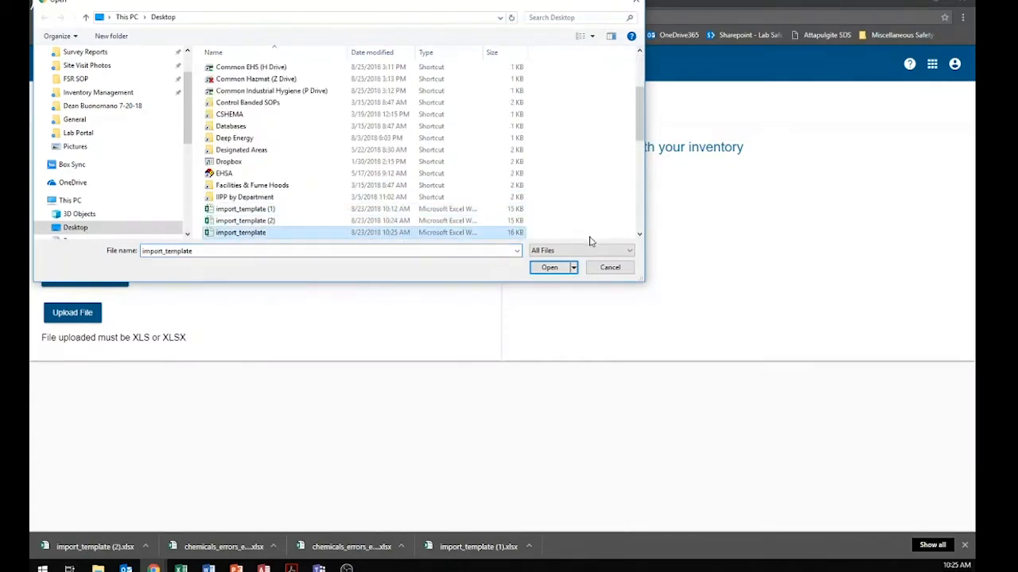
{"action": "left_click", "coordinate": [550, 269]}
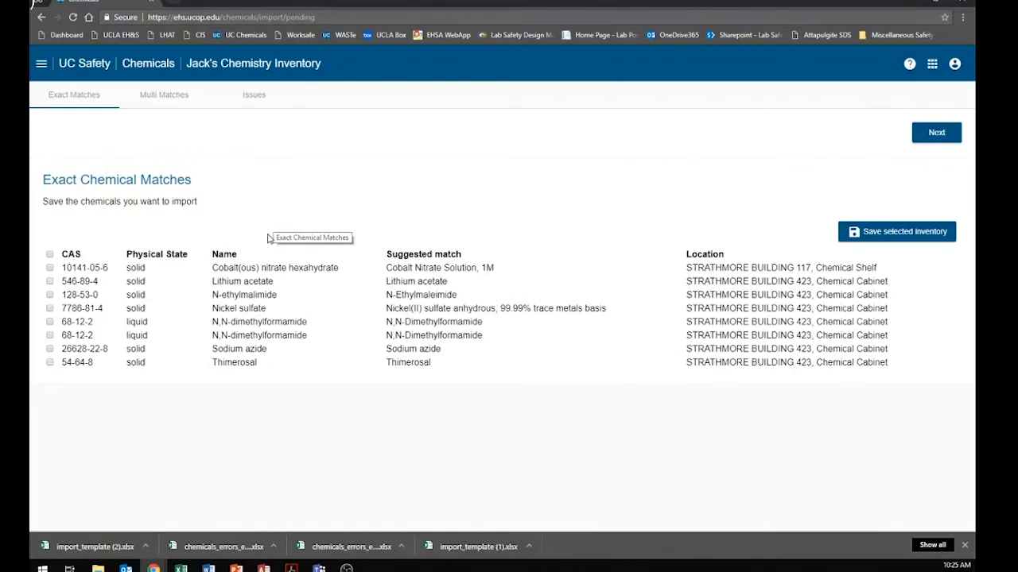
{"action": "left_click", "coordinate": [50, 254]}
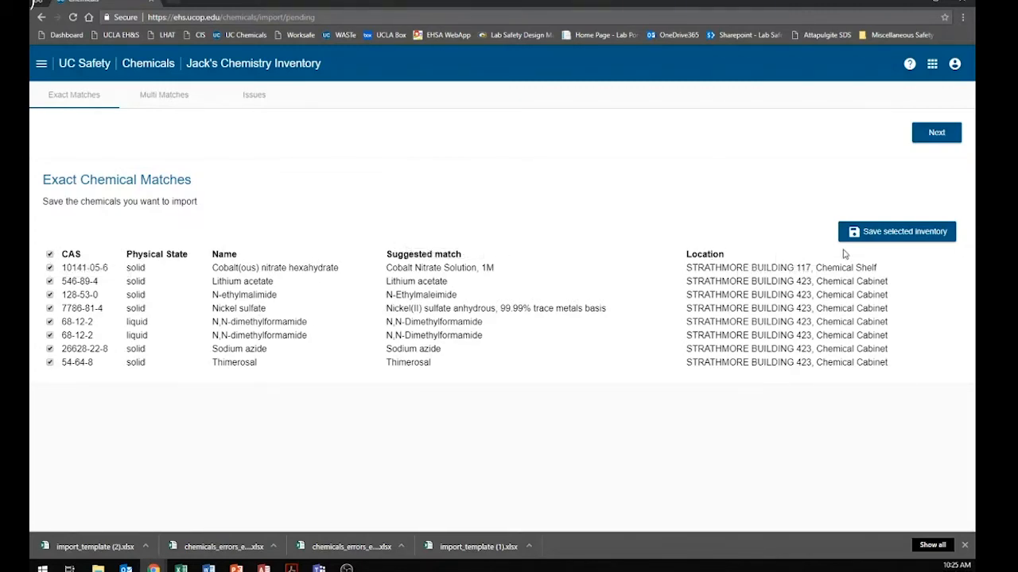
{"action": "left_click", "coordinate": [900, 242]}
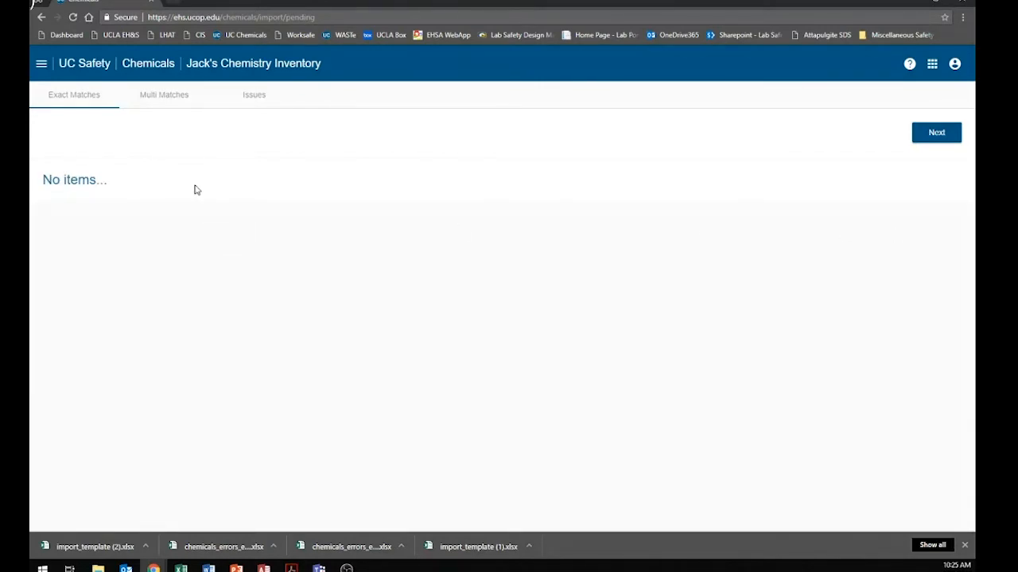
In the multiple matches, match Chloramphenicol to plain Chloramphenicol and both Ethidium bromide rows to plain Ethidium bromide.
{"action": "left_click", "coordinate": [171, 101]}
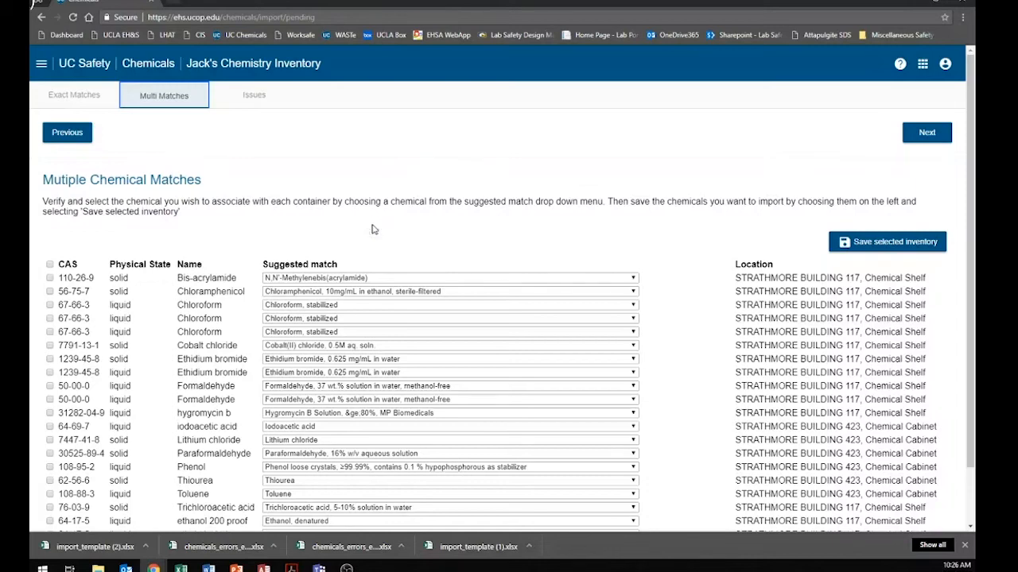
{"action": "scroll", "coordinate": [371, 229], "scroll_direction": "down", "scroll_amount": 1}
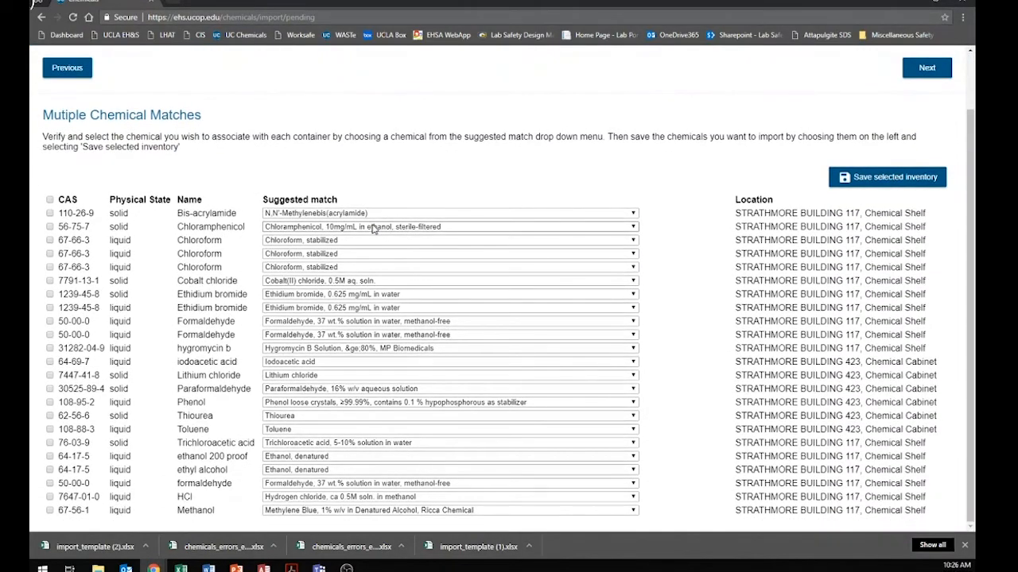
{"action": "left_click", "coordinate": [313, 229]}
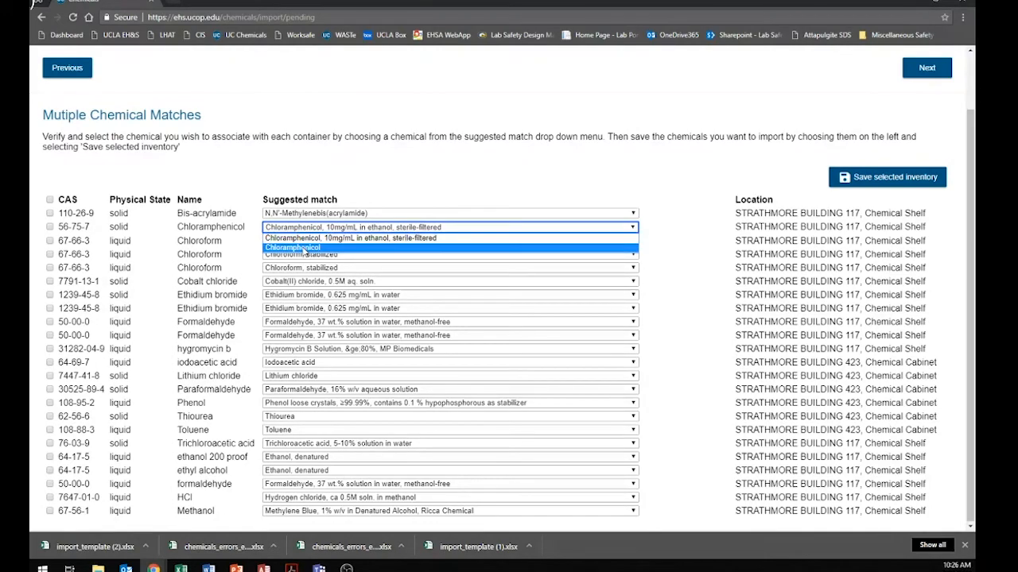
{"action": "left_click", "coordinate": [305, 248]}
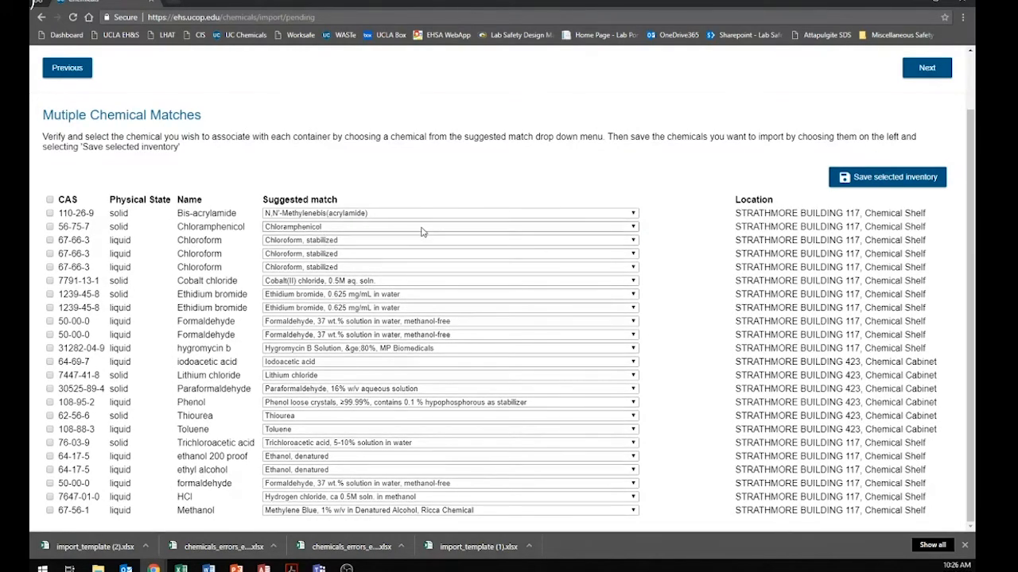
{"action": "left_click", "coordinate": [329, 295]}
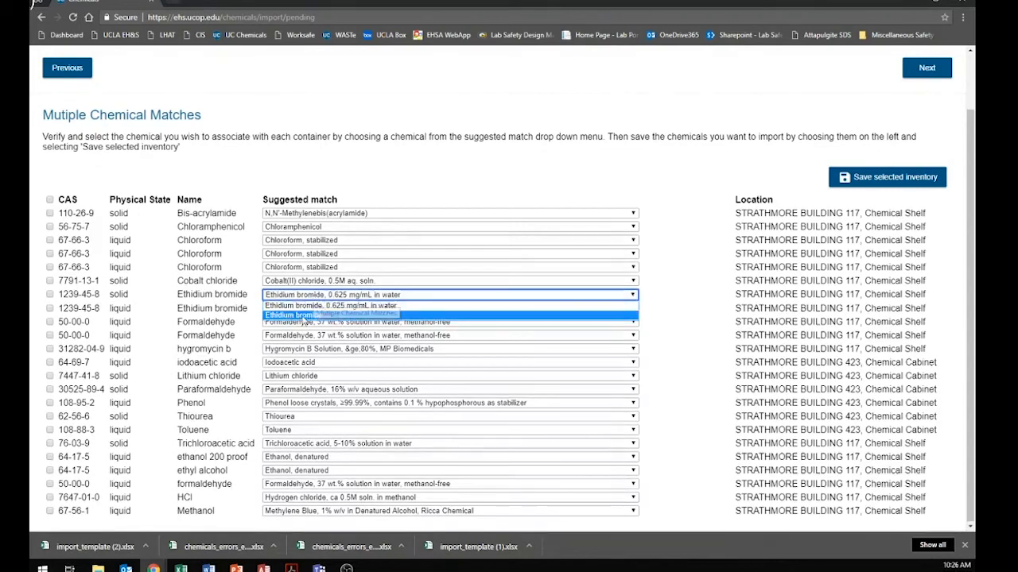
{"action": "left_click", "coordinate": [299, 317]}
{"action": "left_click", "coordinate": [302, 309]}
{"action": "left_click", "coordinate": [337, 330]}
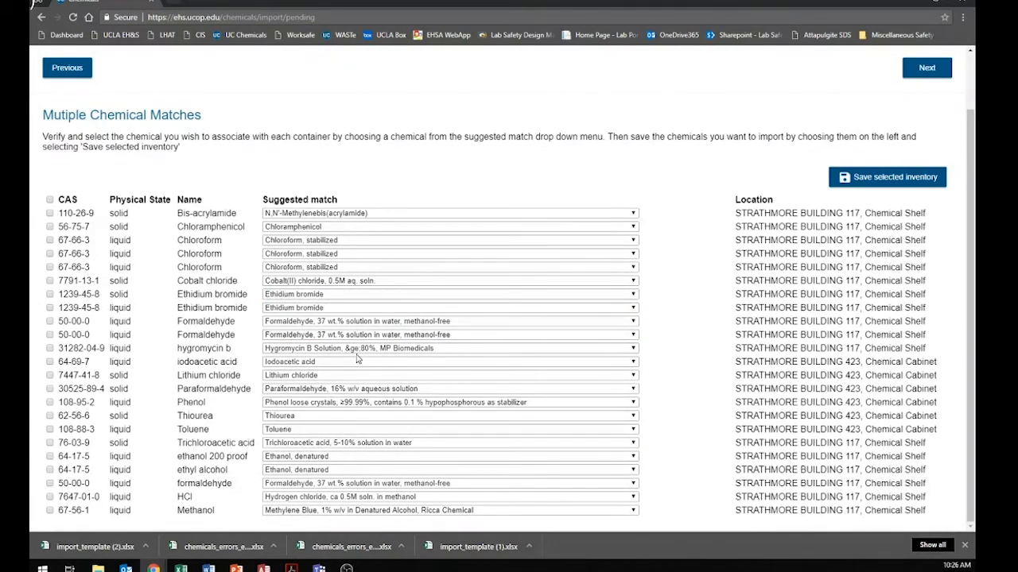
Match Paraformaldehyde to plain Paraformaldehyde, HCl to "Hydrochloric acid, 25-<37% solution in water" and Methanol to plain Methanol.
{"action": "left_click", "coordinate": [318, 390]}
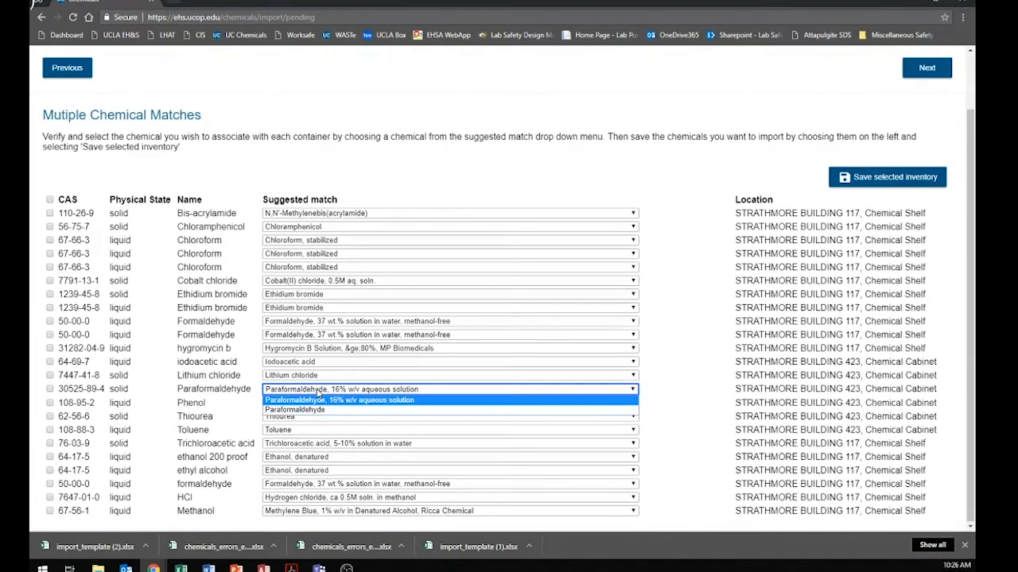
{"action": "left_click", "coordinate": [308, 410]}
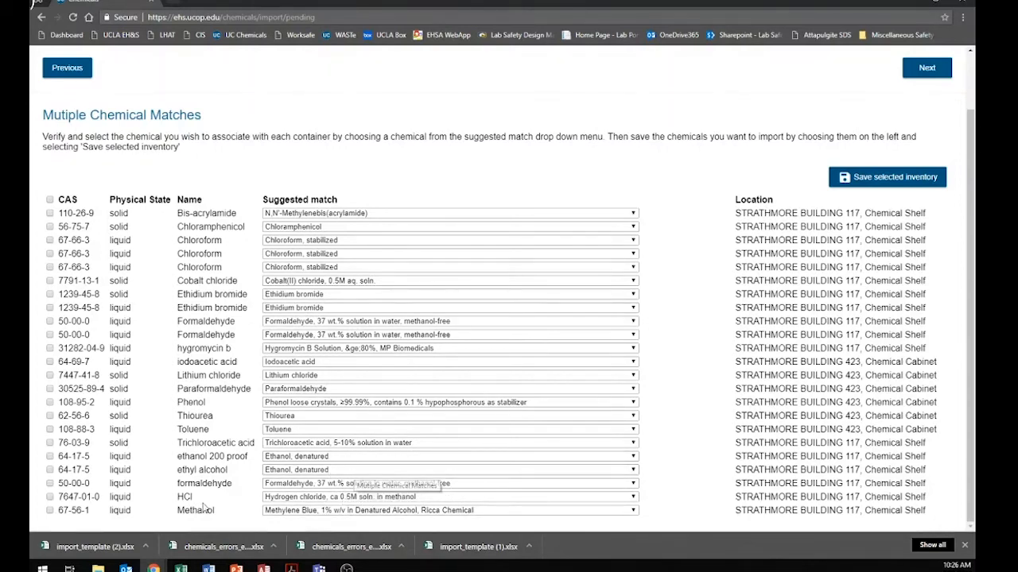
{"action": "left_click", "coordinate": [307, 499]}
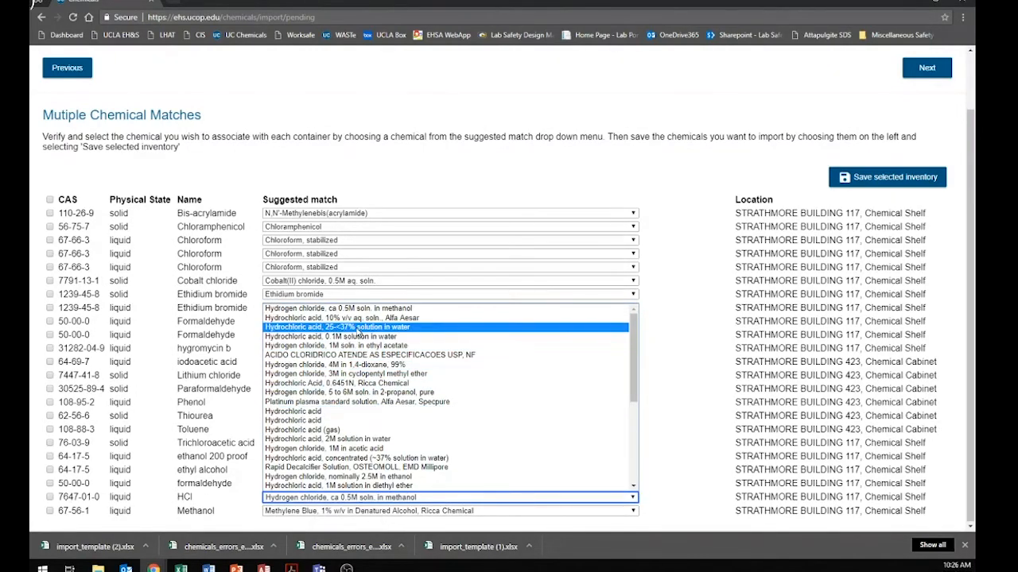
{"action": "left_click", "coordinate": [357, 327]}
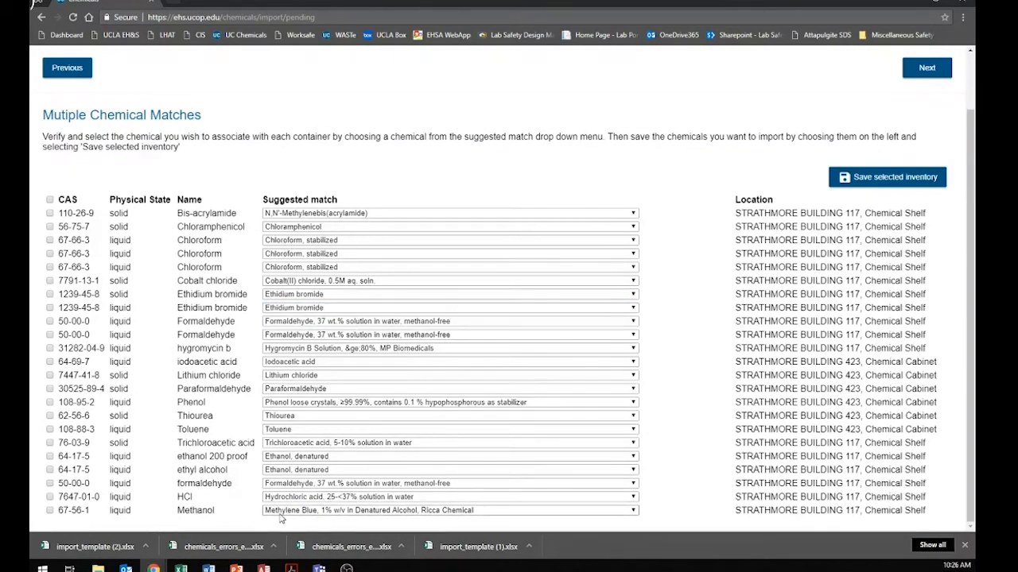
{"action": "left_click", "coordinate": [294, 511]}
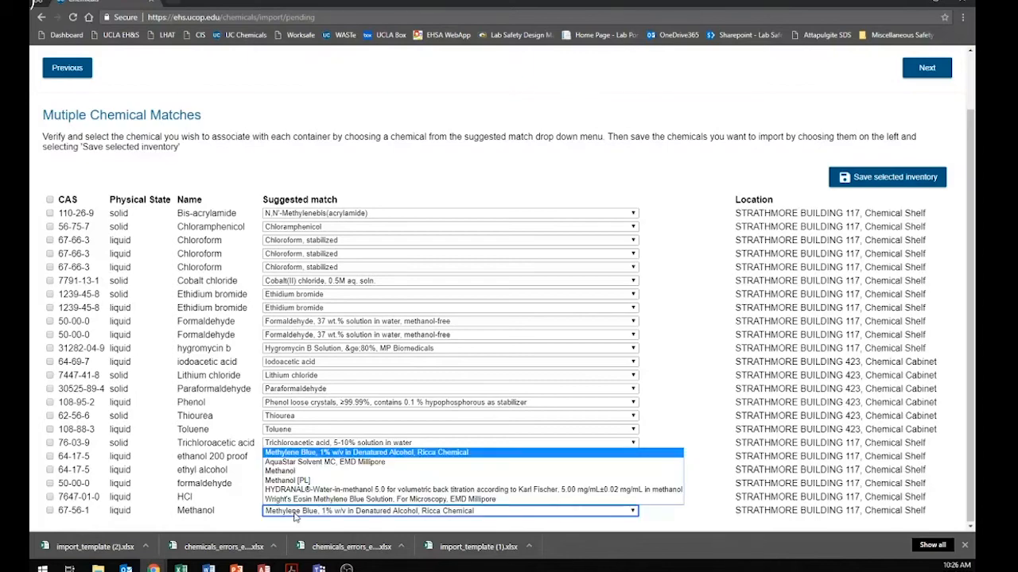
{"action": "left_click", "coordinate": [292, 475]}
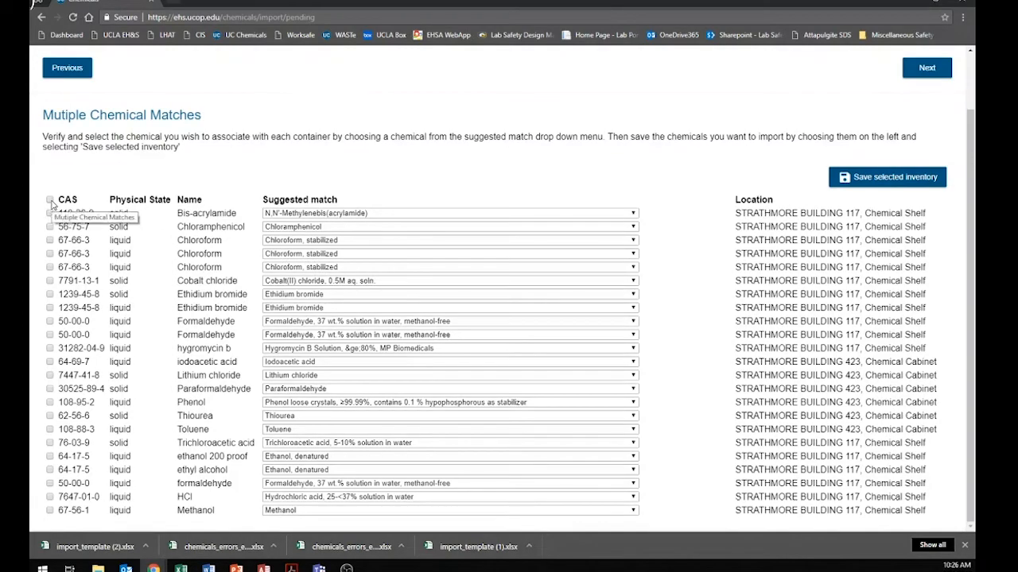
Select all the multiple-match chemicals and save them to the inventory.
{"action": "left_click", "coordinate": [50, 199]}
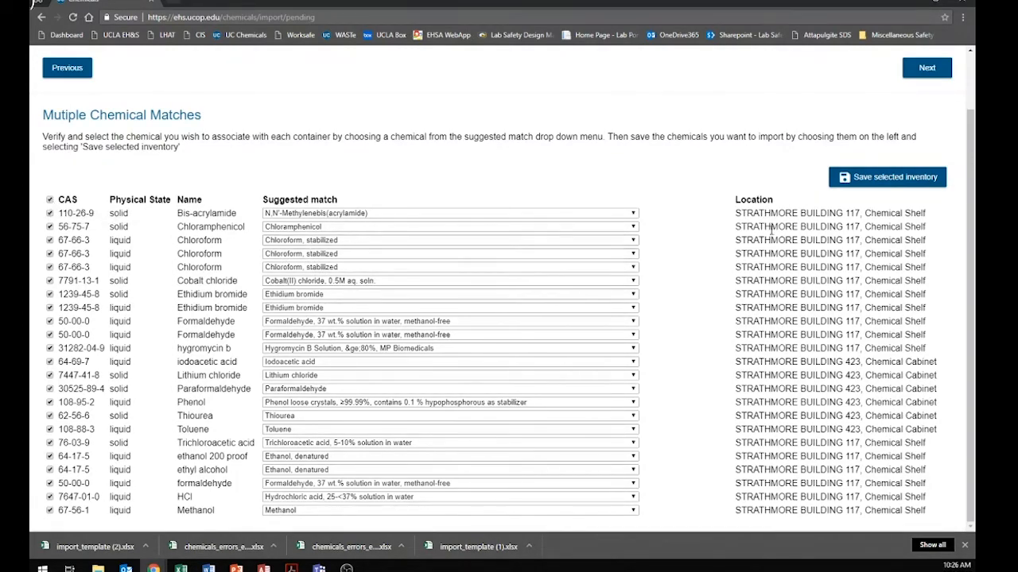
{"action": "left_click", "coordinate": [889, 180]}
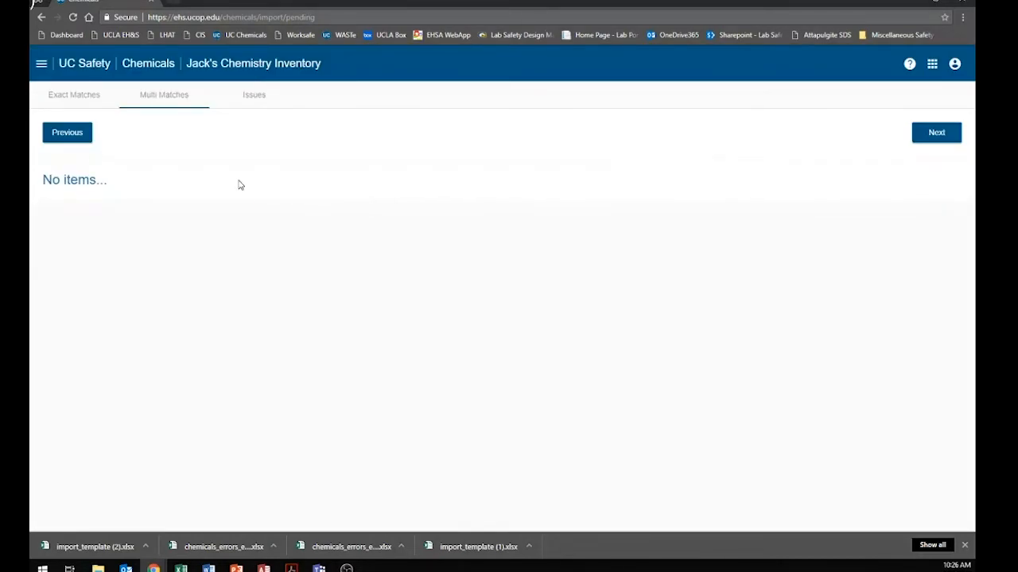
Review the import issues and complete the import, saving the errors file to the Desktop as chemicals_errors_export (2).
{"action": "left_click", "coordinate": [246, 97]}
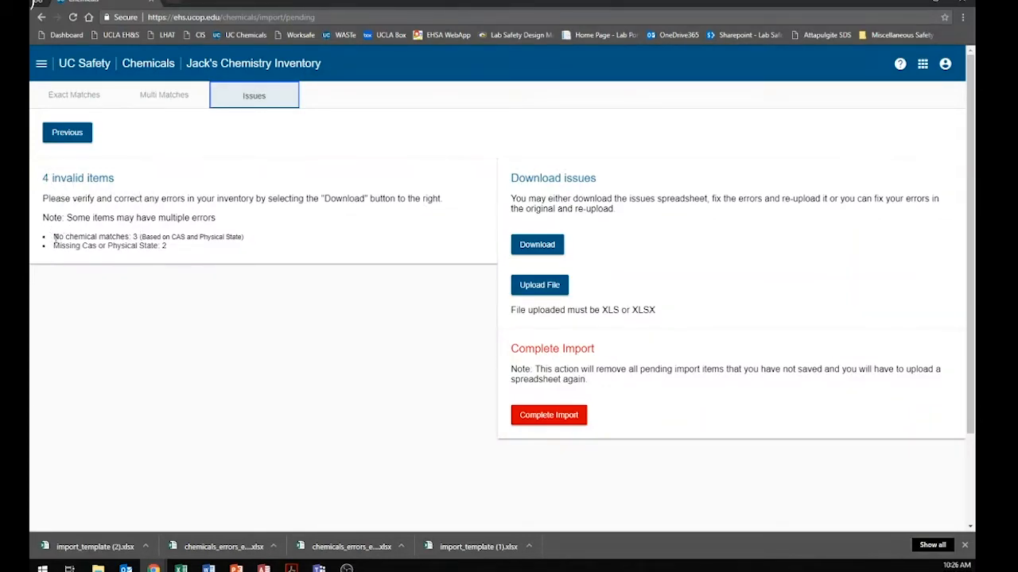
{"action": "left_click_drag", "start_coordinate": [54, 237], "coordinate": [211, 239]}
{"action": "left_click", "coordinate": [211, 239]}
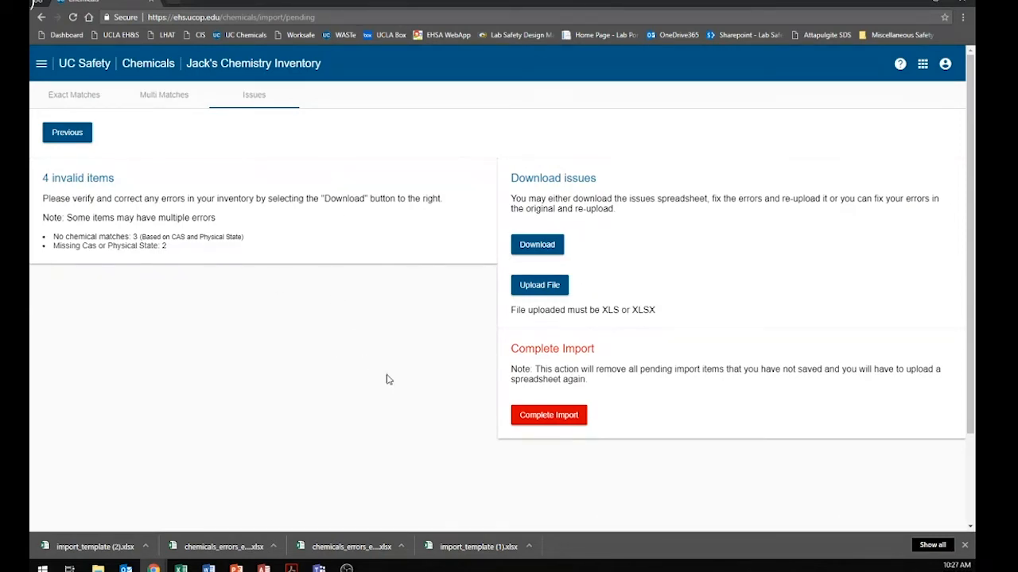
{"action": "left_click", "coordinate": [546, 417]}
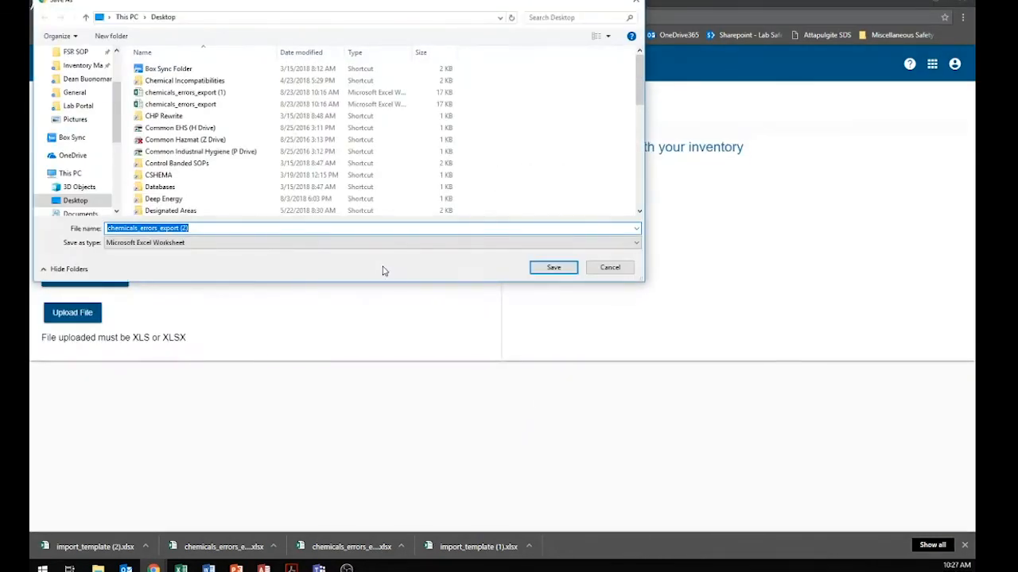
{"action": "left_click", "coordinate": [552, 269]}
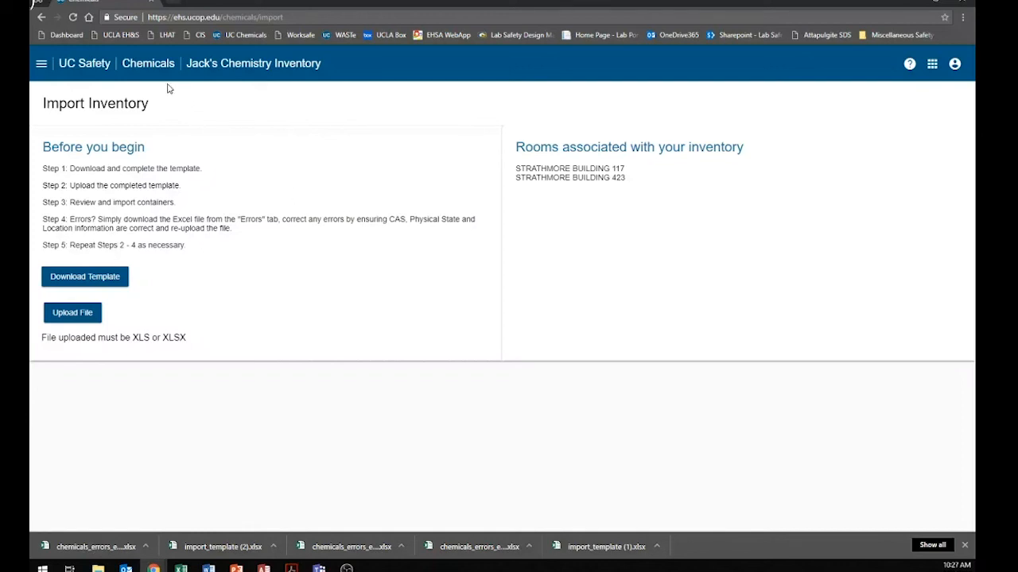
Return to the inventory summary and check the total chemicals and total containers in the overview.
{"action": "left_click", "coordinate": [145, 65]}
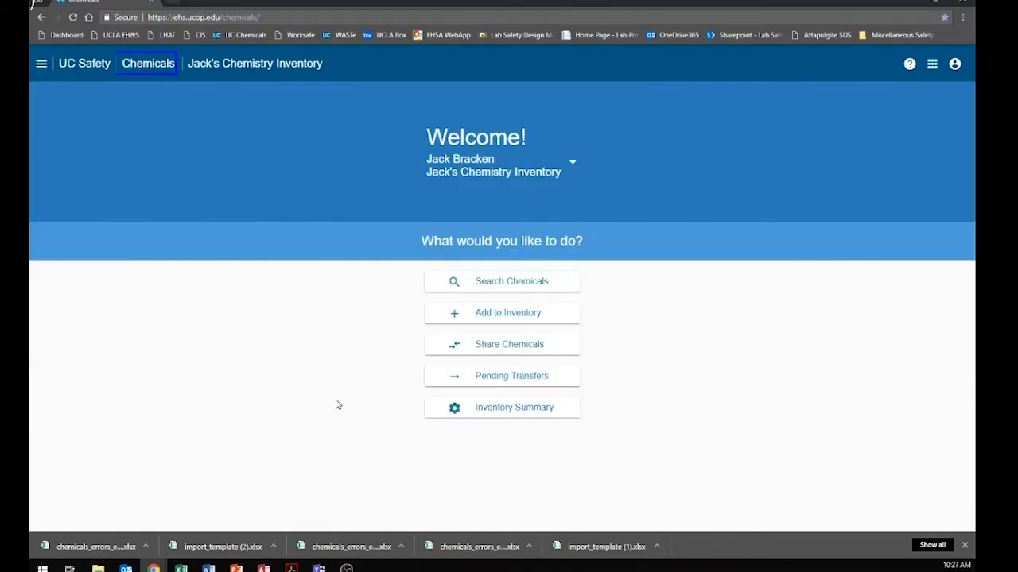
{"action": "left_click", "coordinate": [495, 411]}
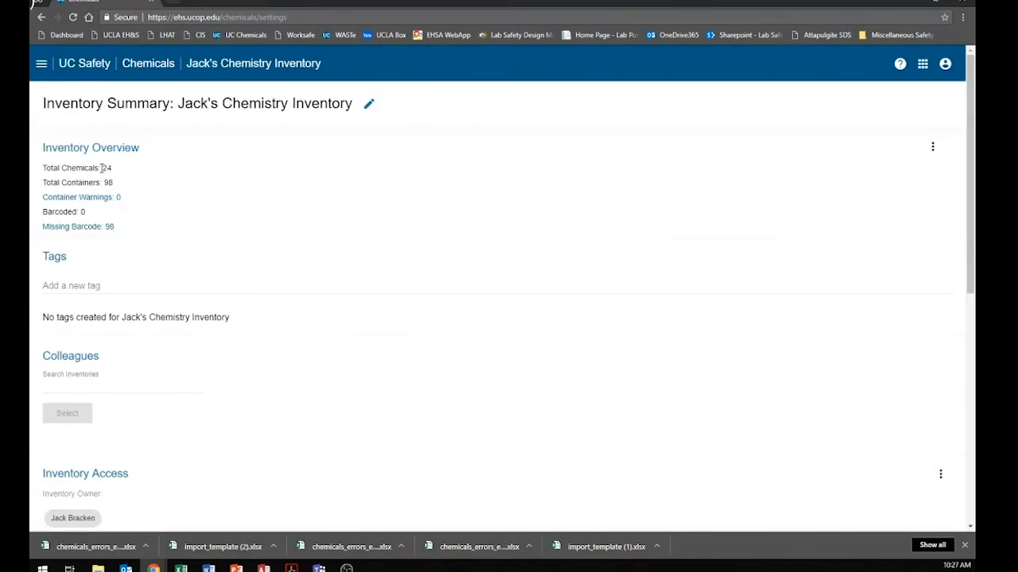
{"action": "left_click_drag", "start_coordinate": [102, 168], "coordinate": [114, 173]}
{"action": "left_click", "coordinate": [107, 183]}
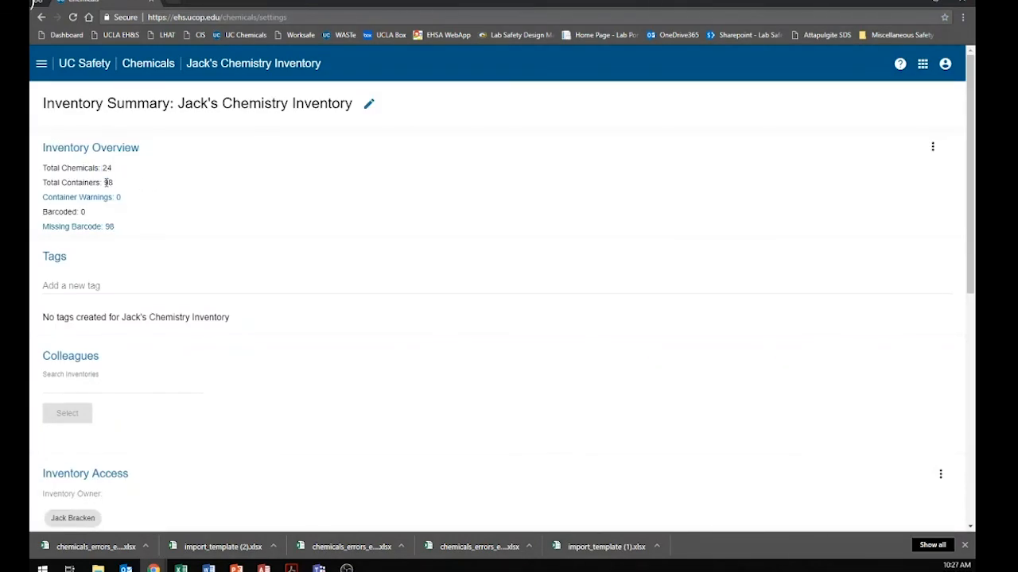
{"action": "left_click", "coordinate": [224, 188]}
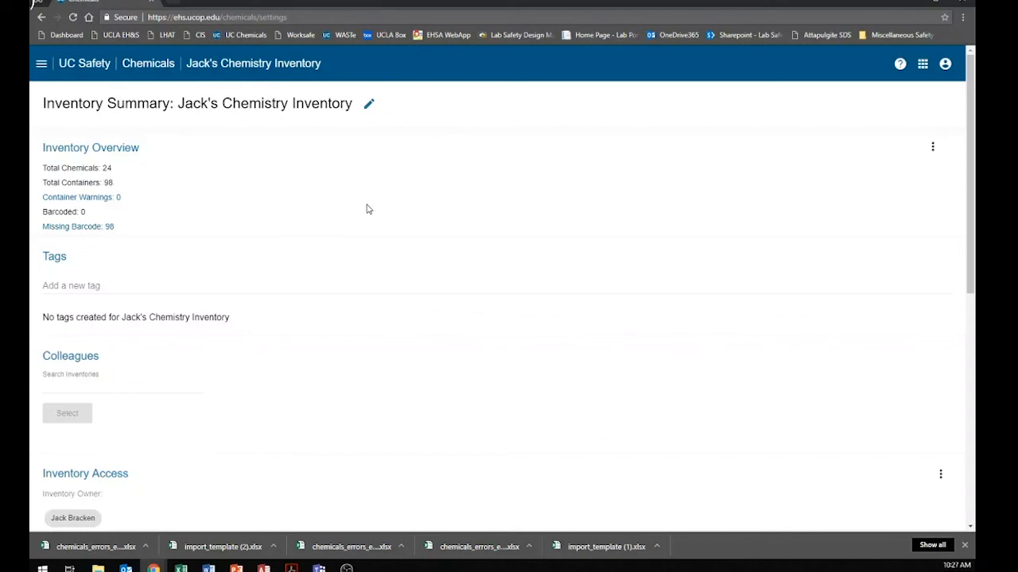